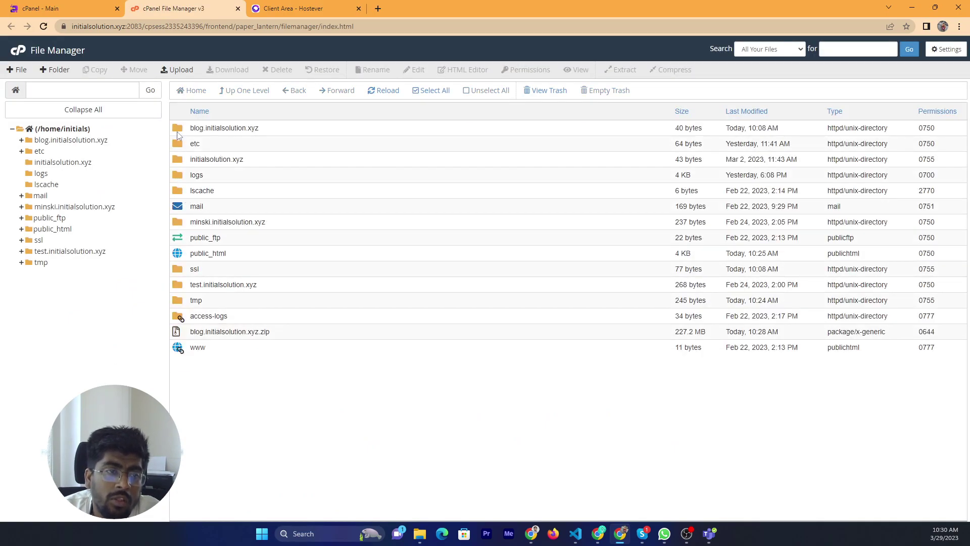
Open the public_html folder and scroll through its WordPress install files
double_click(181, 255)
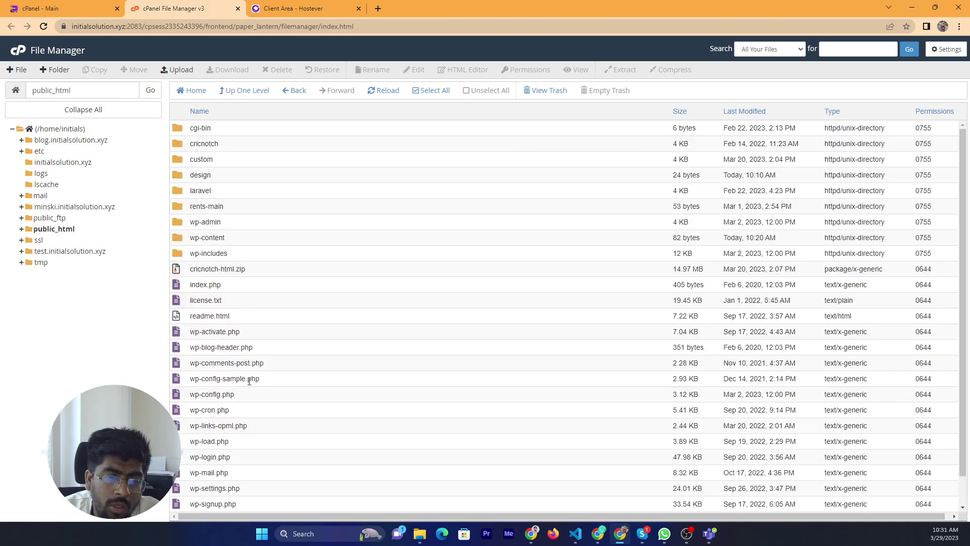
scroll(250, 349, "down", 1)
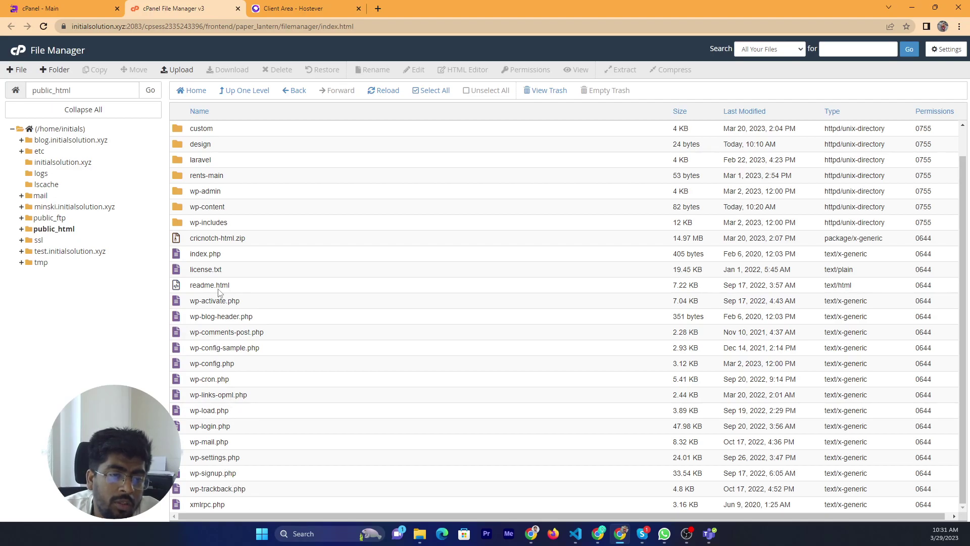
scroll(234, 300, "up", 1)
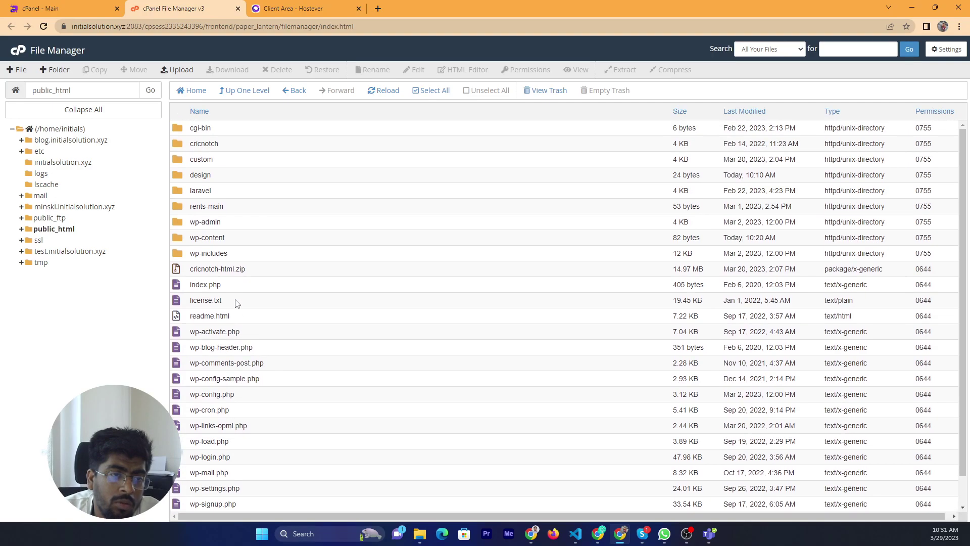
Go into wp-content/themes/neve and scroll its file list down to style.css
double_click(177, 240)
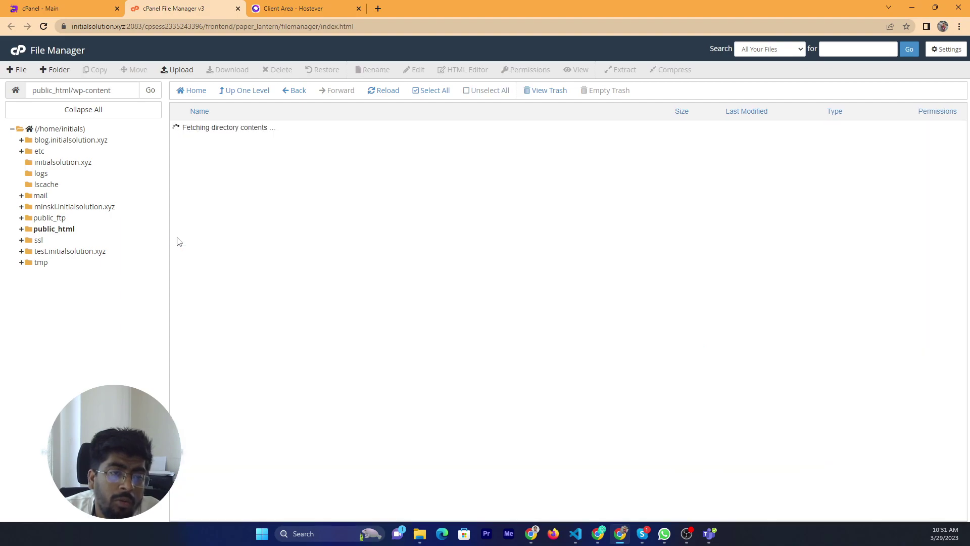
double_click(183, 146)
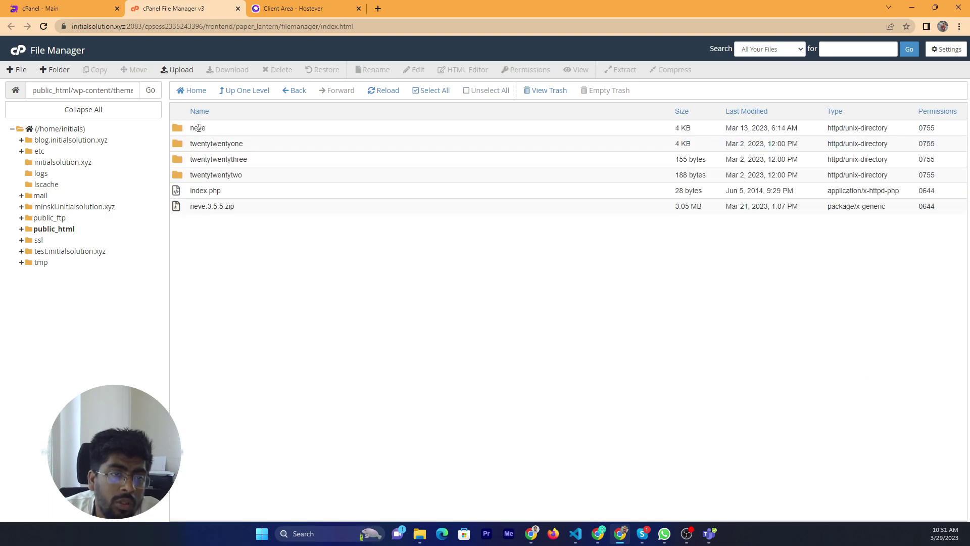
double_click(183, 132)
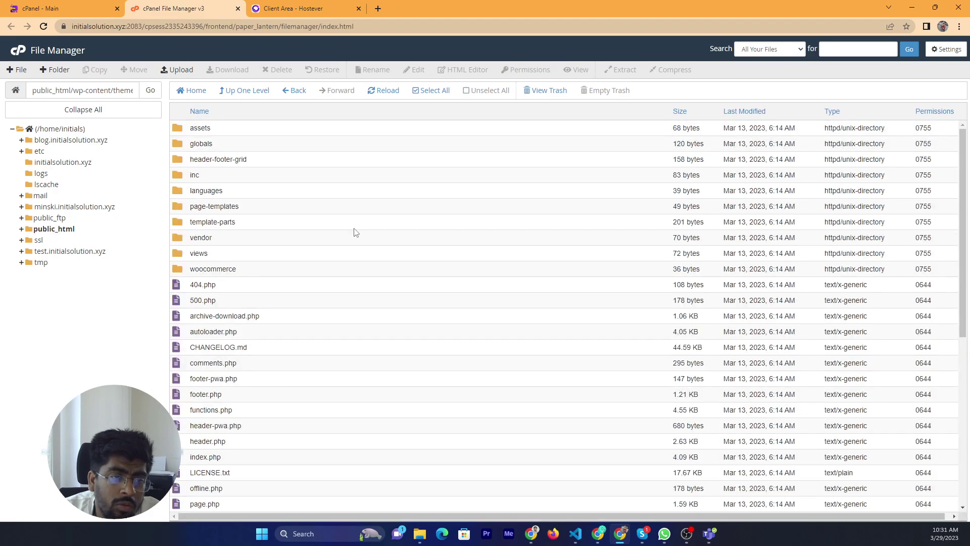
scroll(329, 246, "down", 4)
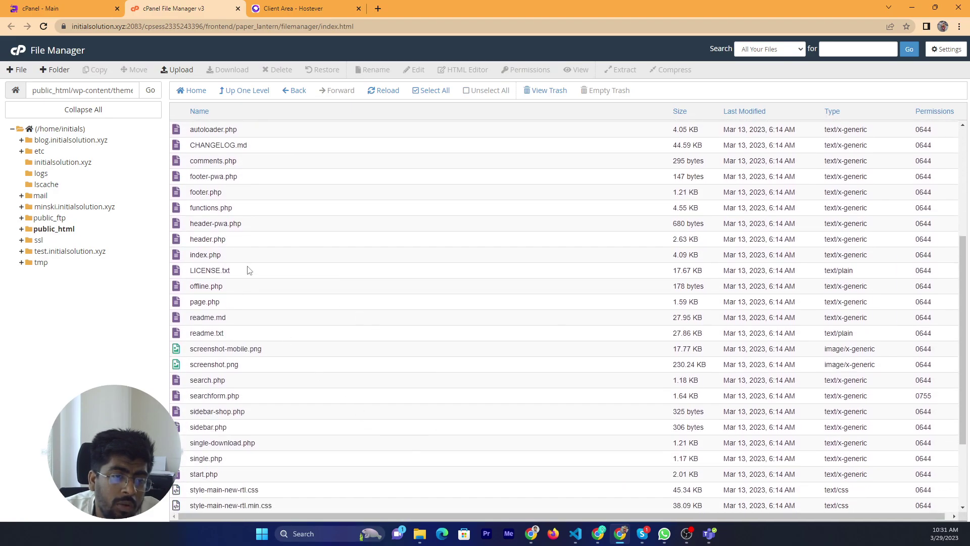
scroll(223, 356, "up", 4)
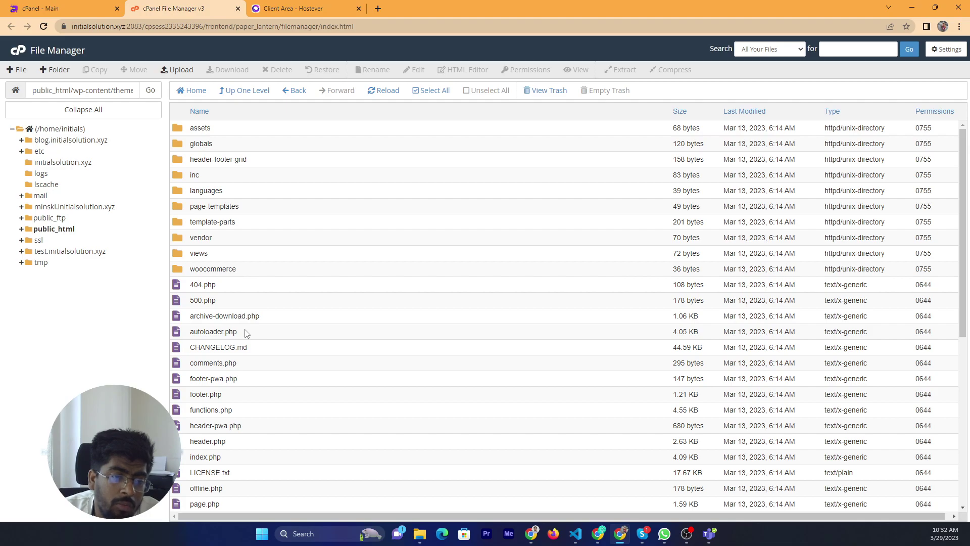
scroll(238, 368, "down", 1)
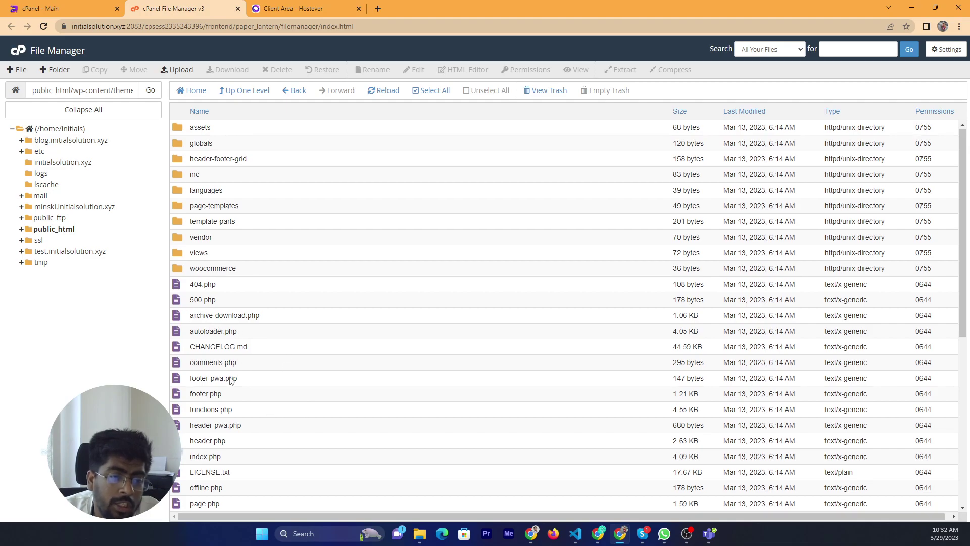
scroll(379, 433, "up", 1)
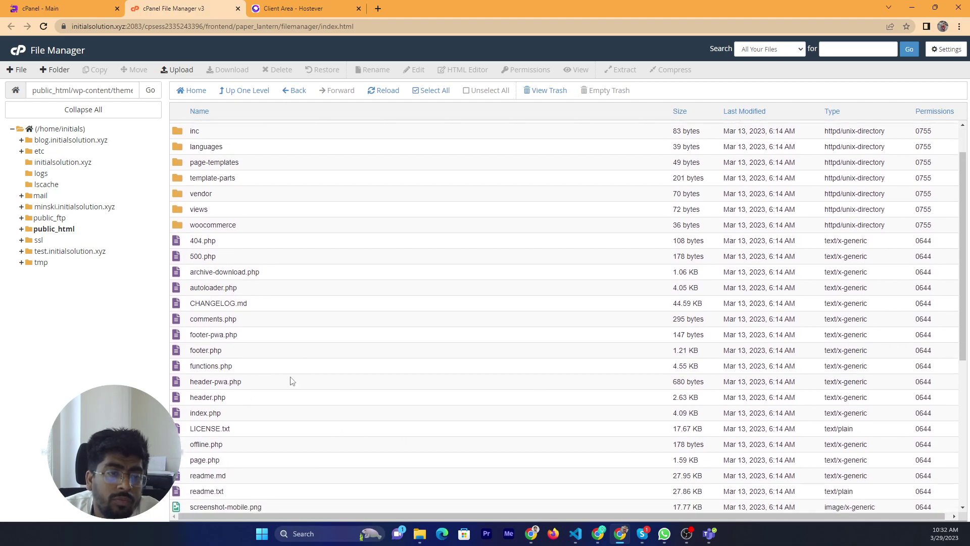
scroll(266, 414, "down", 4)
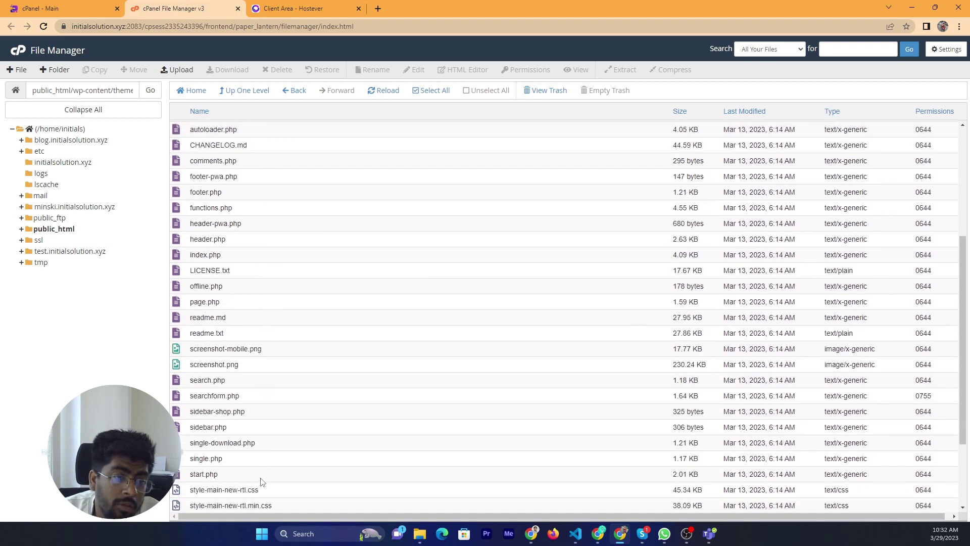
scroll(263, 445, "down", 2)
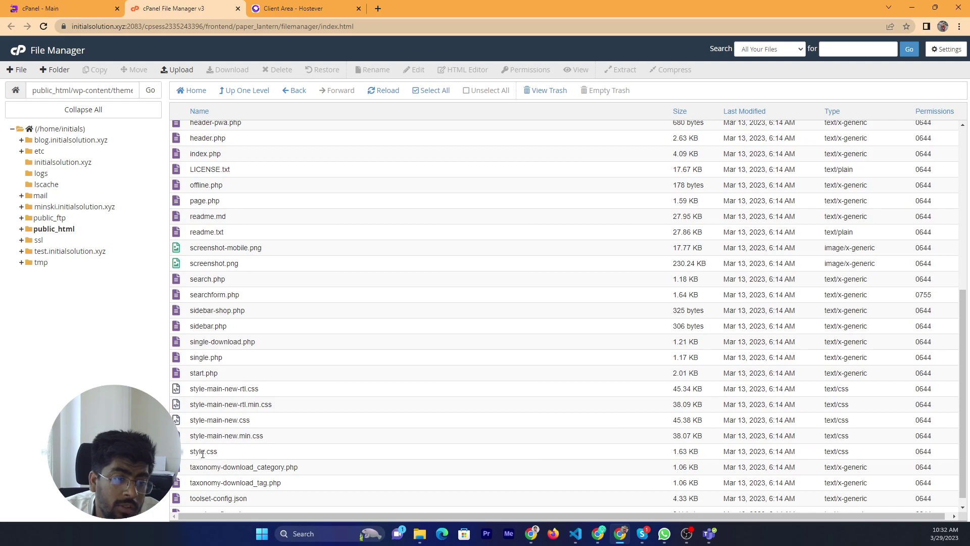
Edit the Neve theme's style.css and place the caret on empty line 20
right_click(203, 453)
left_click(221, 426)
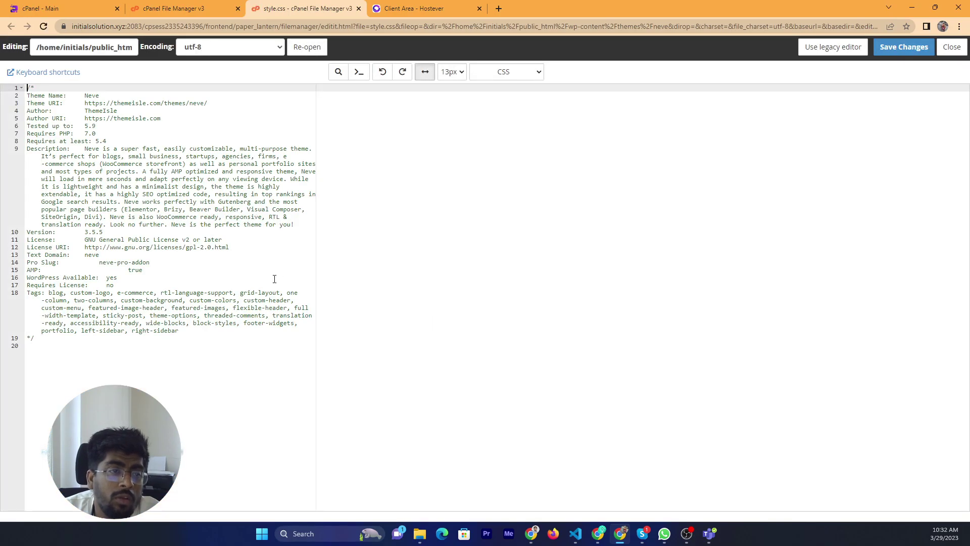
left_click(85, 380)
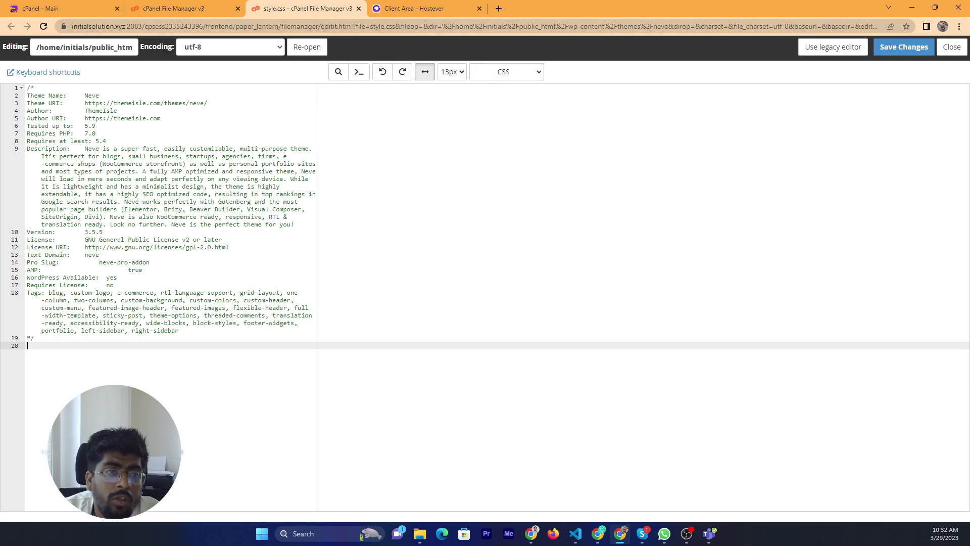
Load the blog at initialsolution.xyz in a new browser tab
left_click(499, 8)
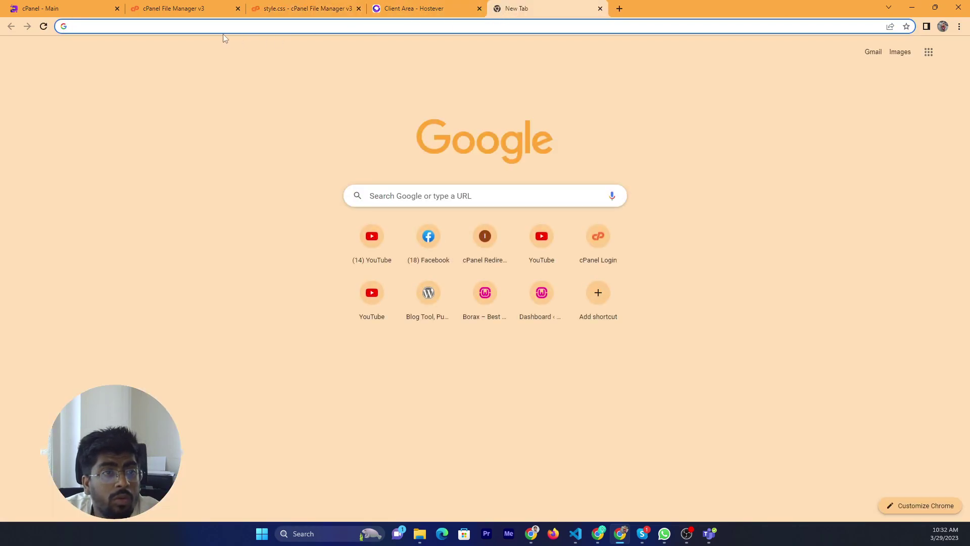
left_click(183, 7)
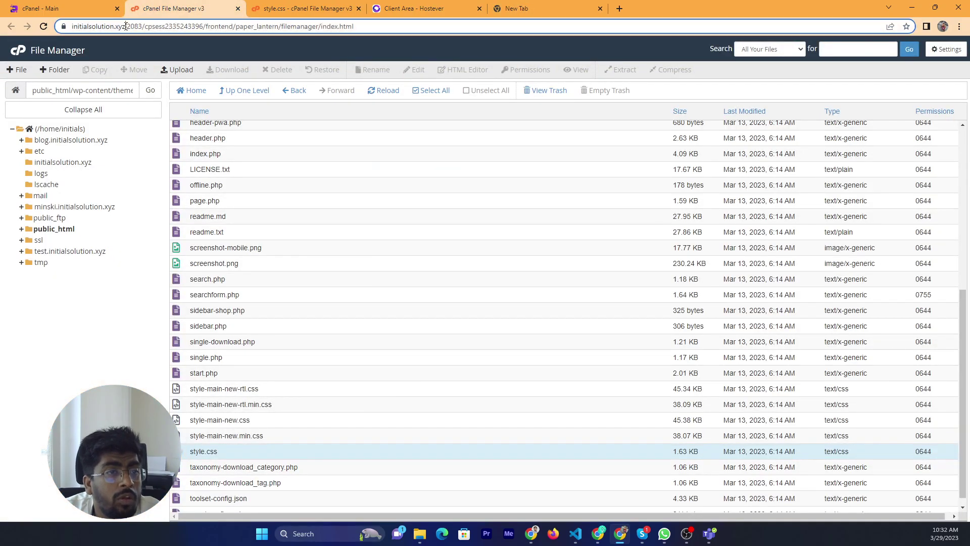
left_click(555, 9)
type("https://www.initialsolution.xyz/")
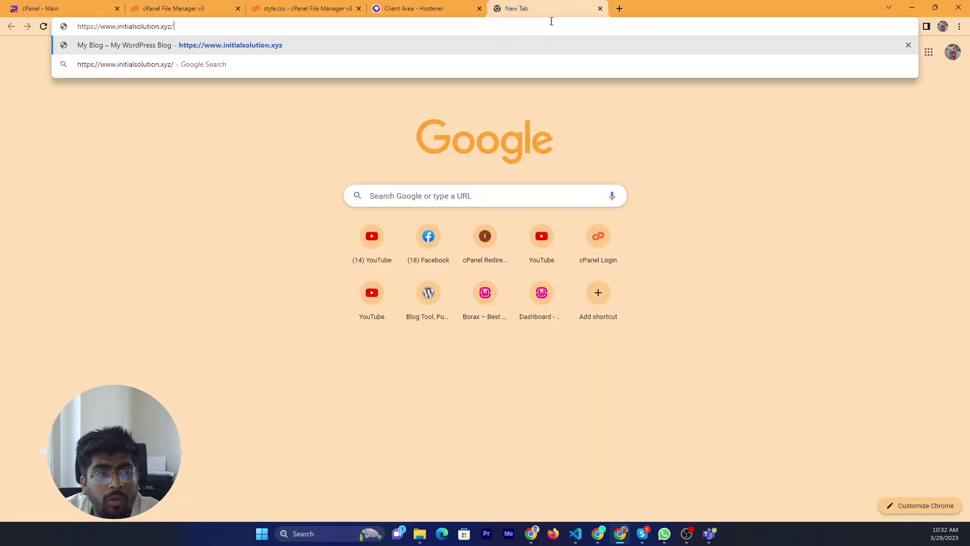
key("Return")
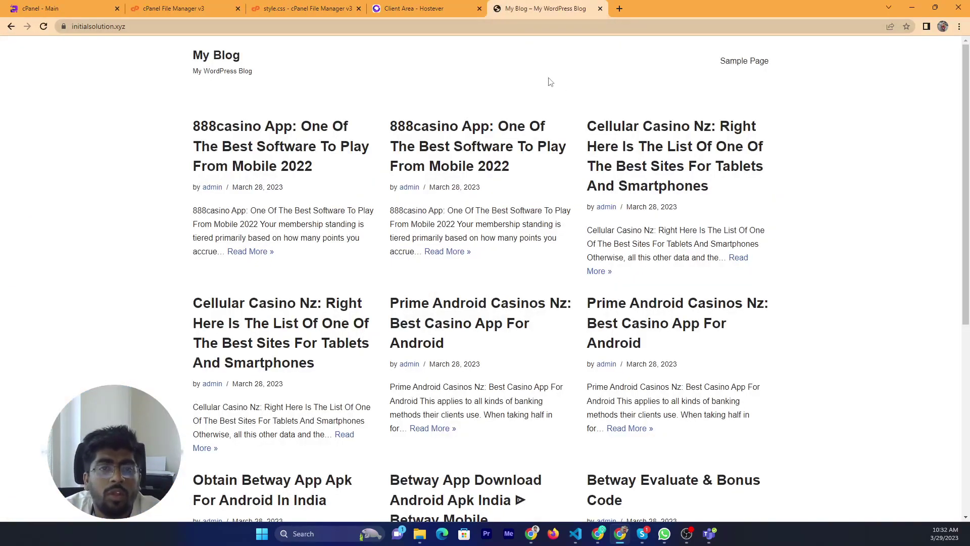
In DevTools, add a new style rule body#neve_body { display: none; }
right_click(548, 79)
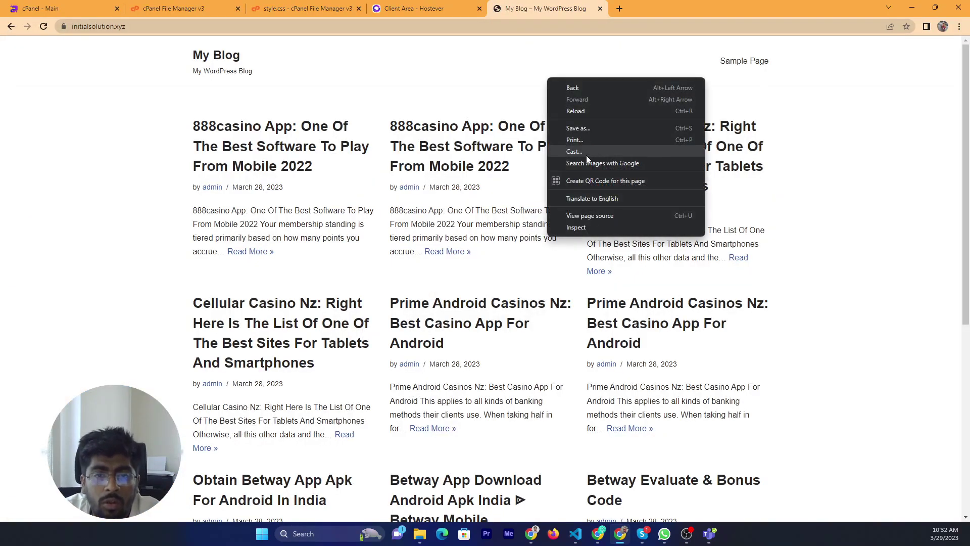
left_click(611, 227)
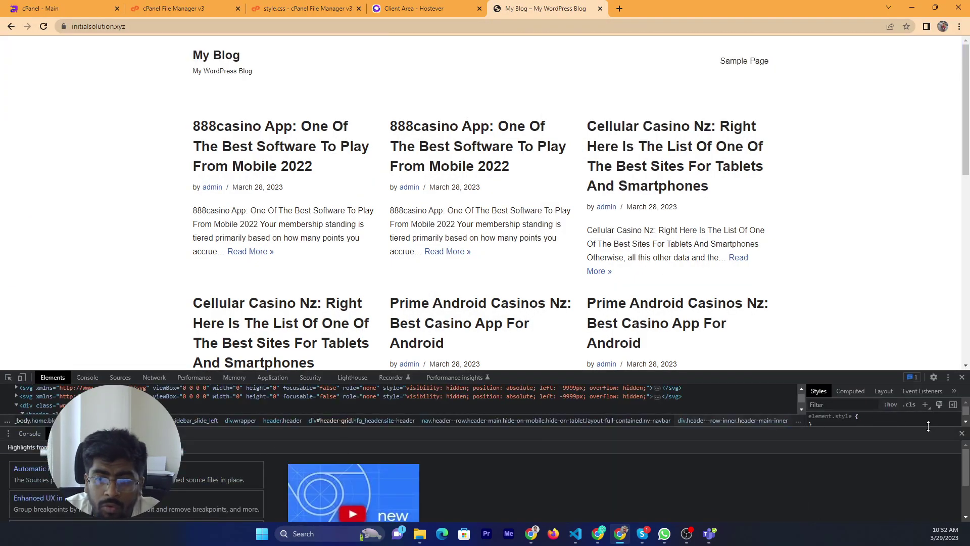
left_click(962, 433)
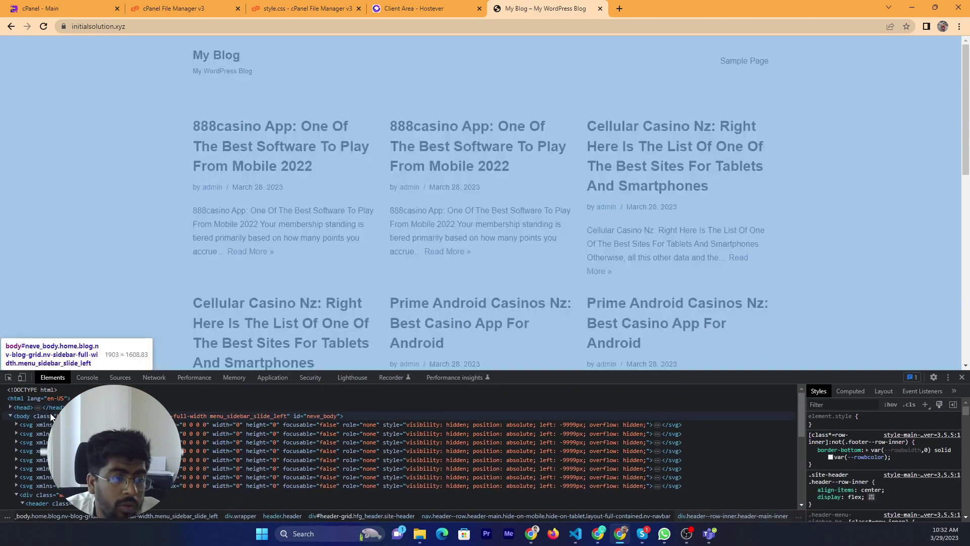
left_click(252, 415)
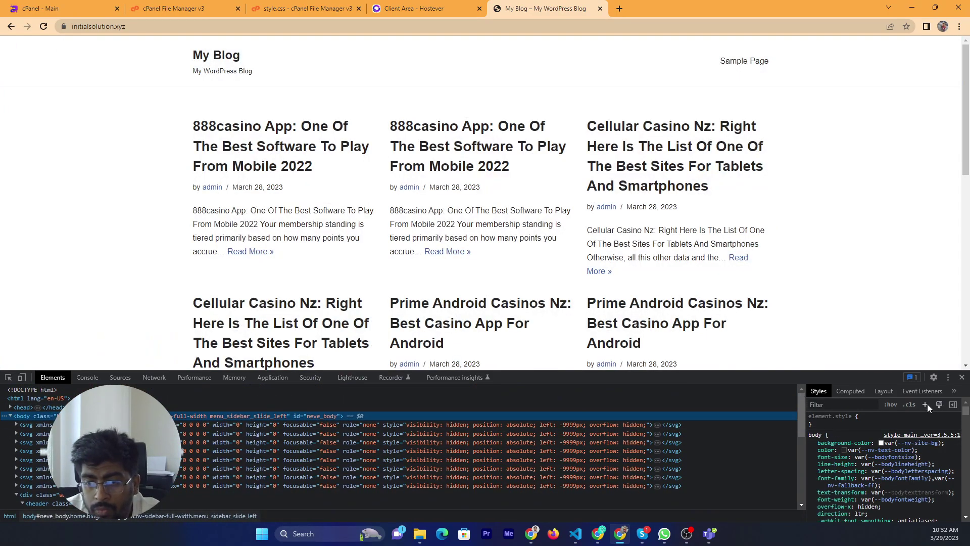
left_click(927, 405)
type("di")
key("Tab")
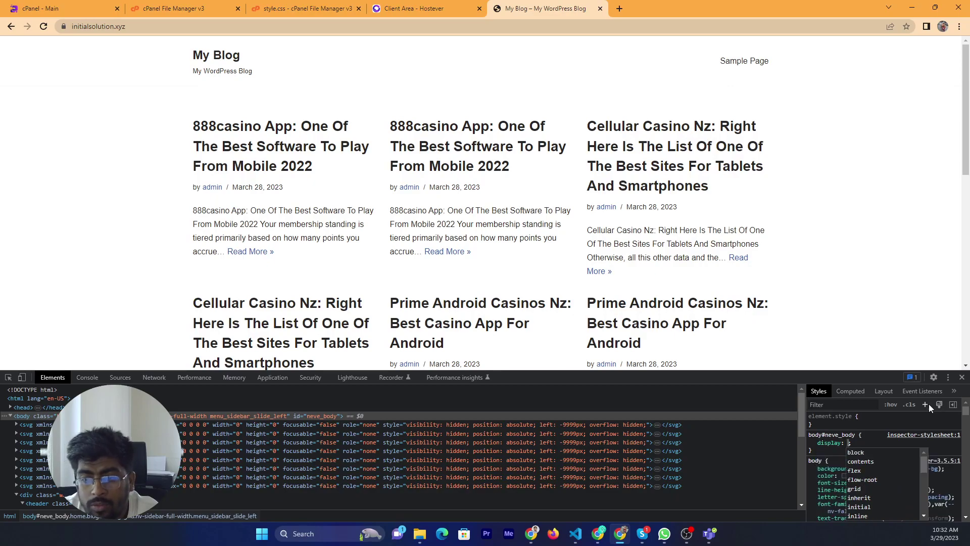
type("none")
key("Return")
left_click(850, 466)
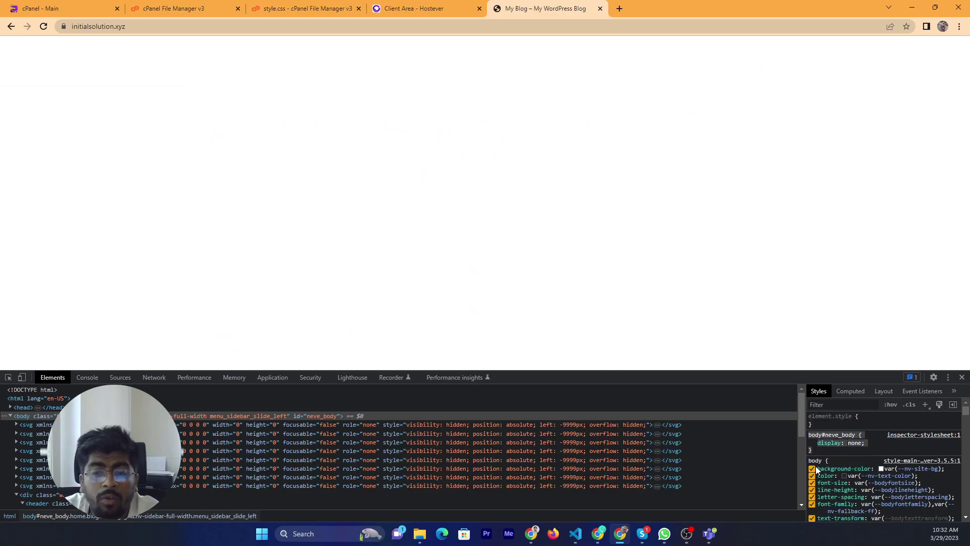
Paste the body#neve_body rule into style.css below the header and save it
left_click(328, 6)
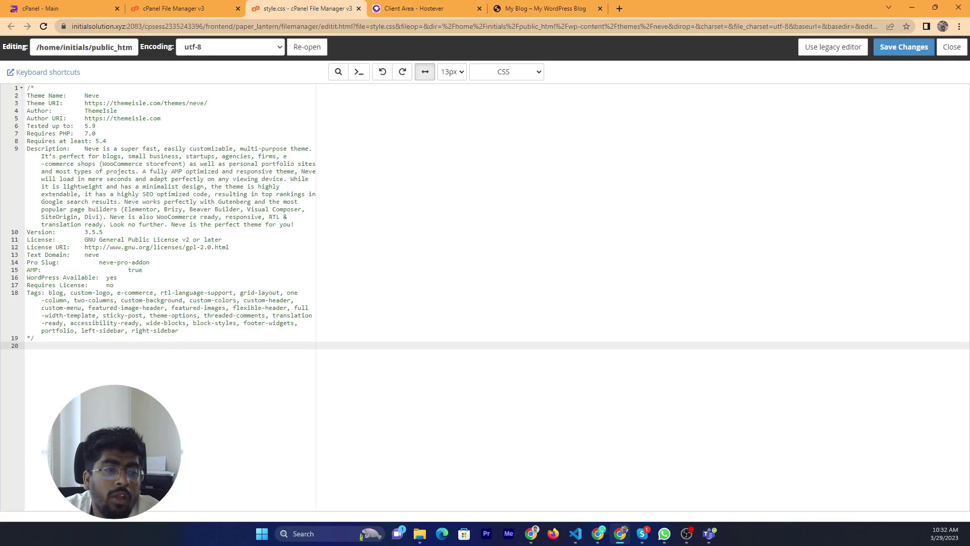
key("Return")
type("body#neve_body {     display: none; }")
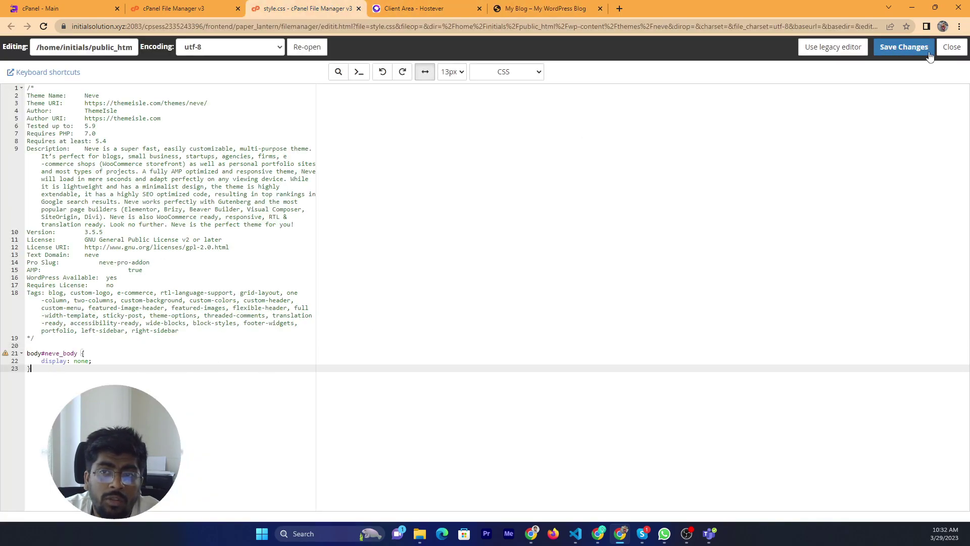
left_click(904, 47)
left_click(569, 14)
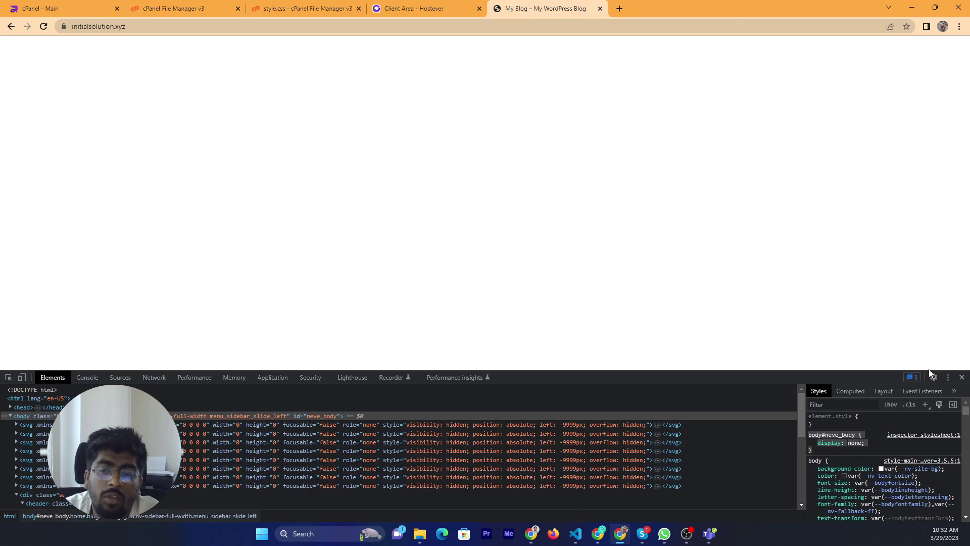
Close DevTools, reload the blog, and inspect its body element again
left_click(962, 378)
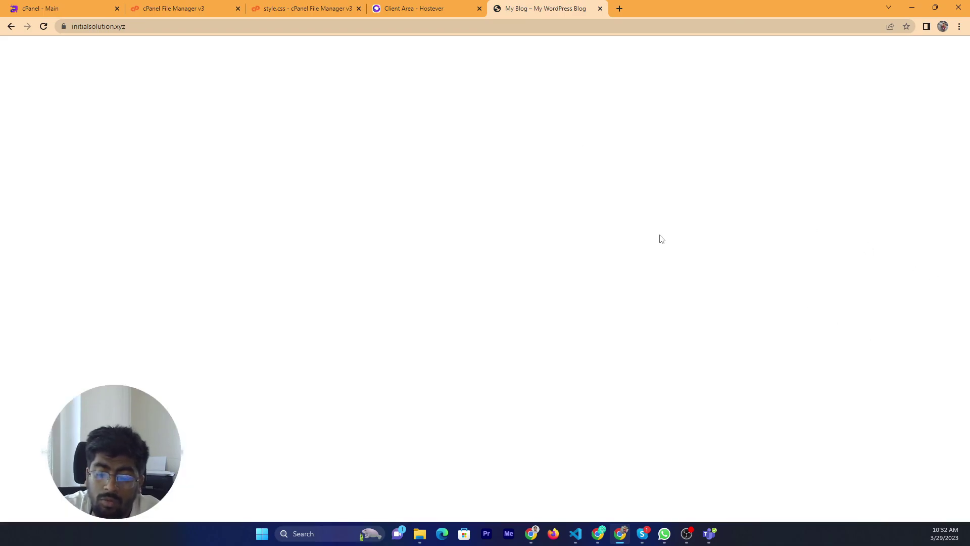
key("F5")
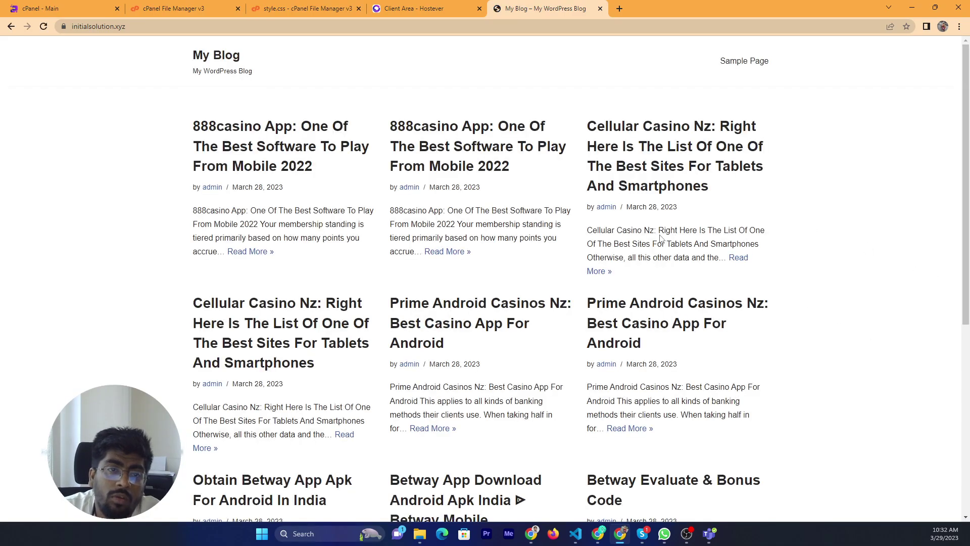
right_click(781, 114)
left_click(808, 262)
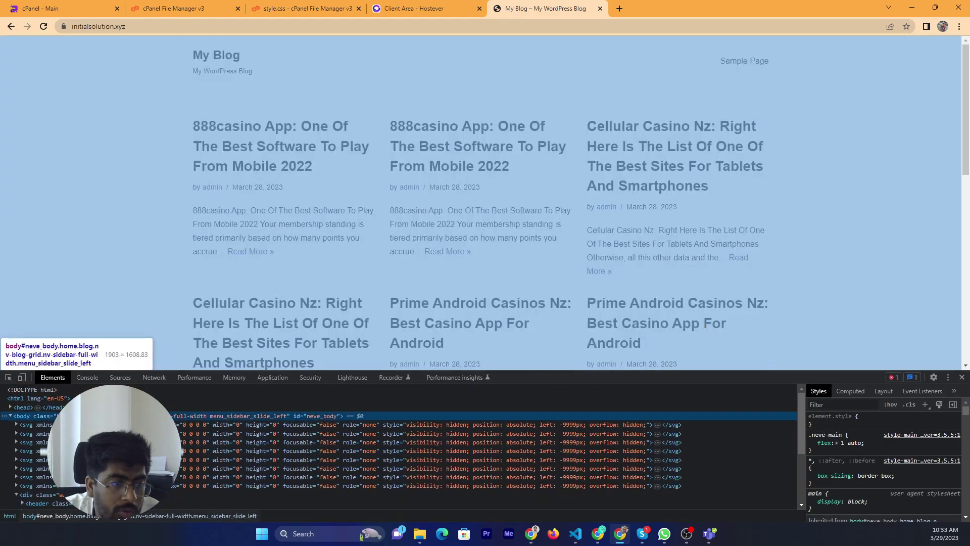
left_click(263, 416)
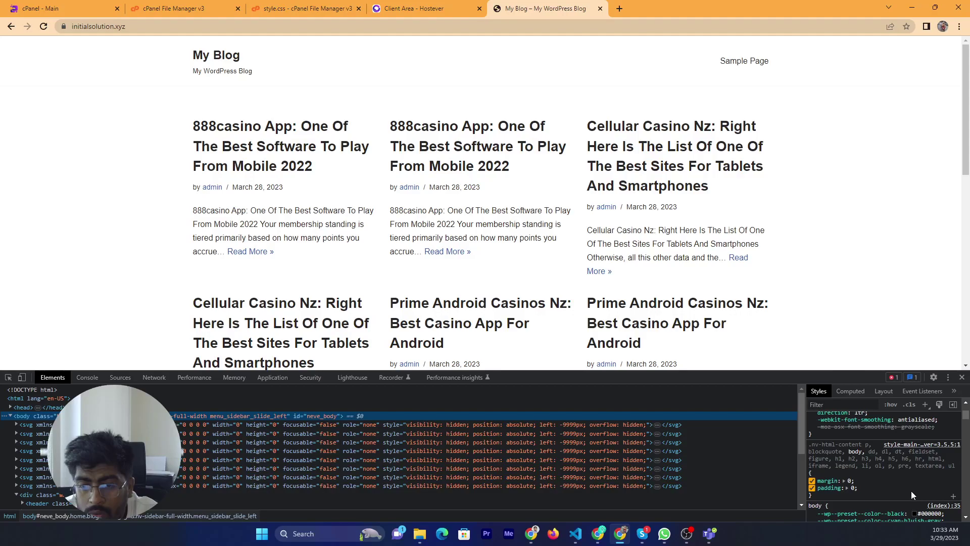
Enlarge the DevTools panel, reload the blog, and review the body's styles
scroll(911, 490, "down", 3)
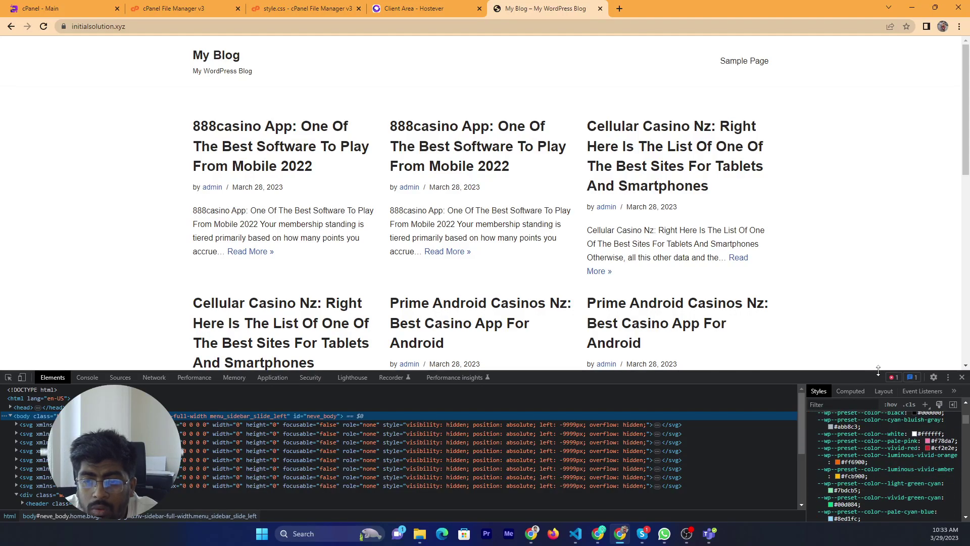
left_click_drag(878, 371, 878, 254)
scroll(859, 384, "up", 4)
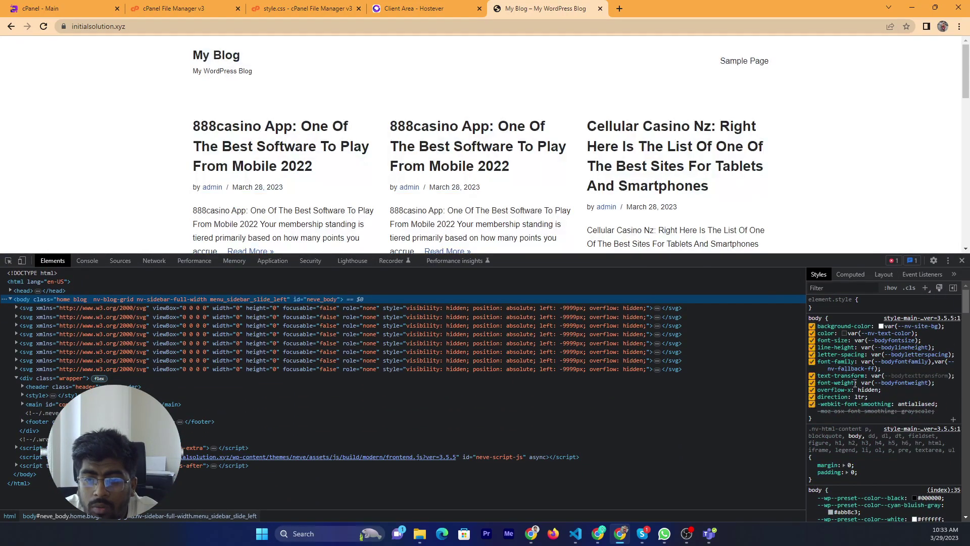
left_click(894, 195)
key("F5")
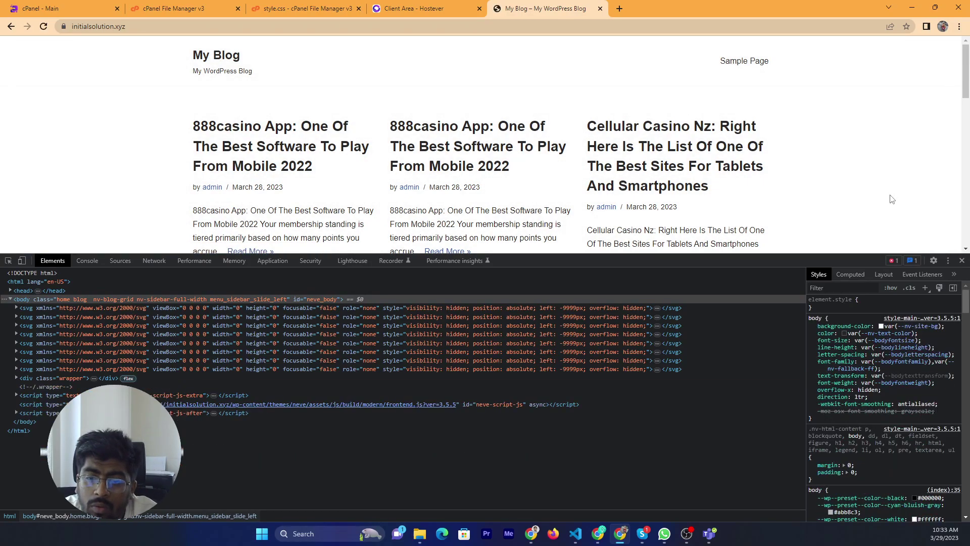
scroll(878, 420, "down", 8)
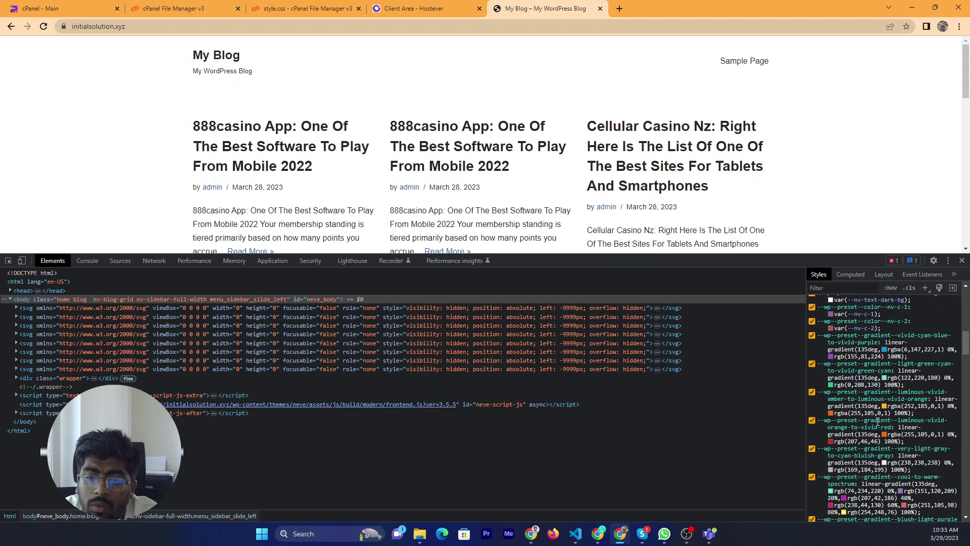
scroll(878, 420, "down", 3)
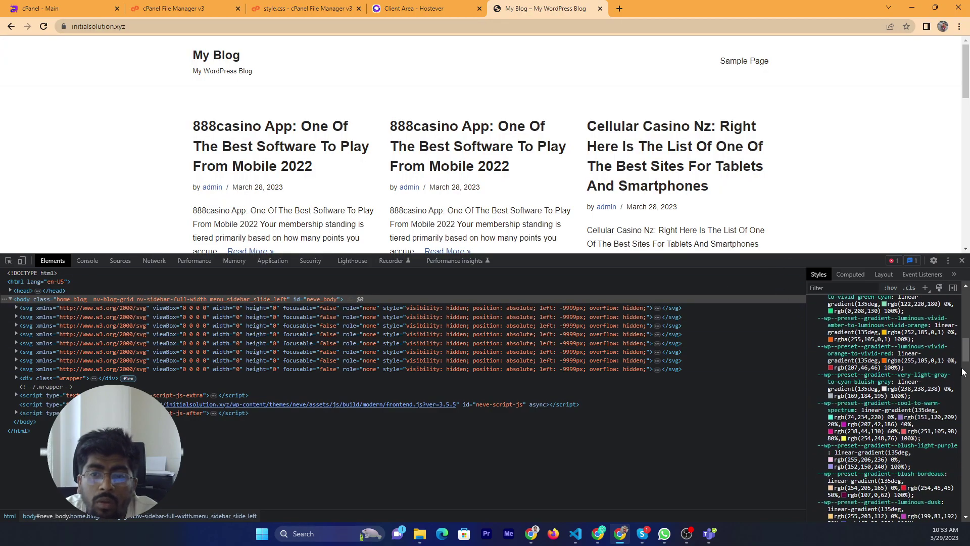
scroll(963, 372, "down", 3)
key("ctrl+Page_Up")
key("ctrl+Page_Up")
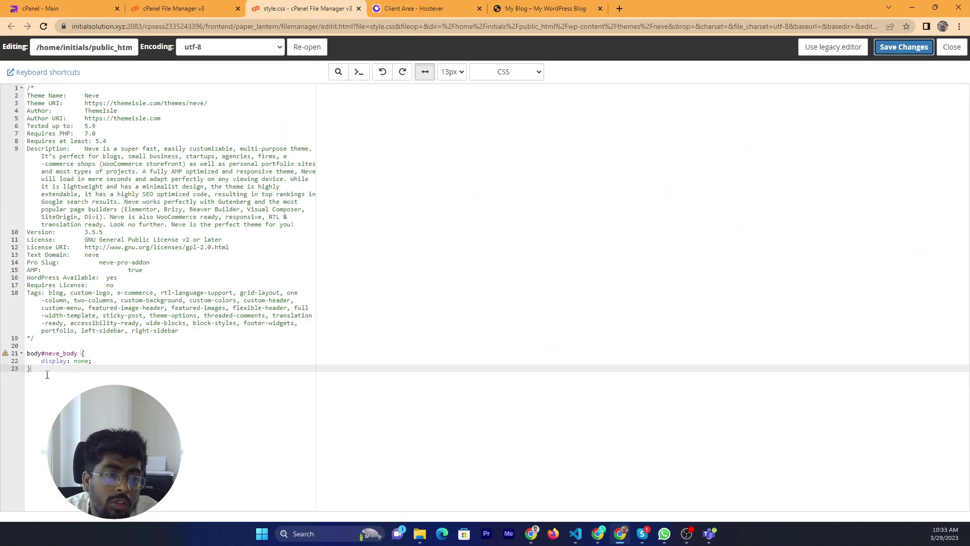
Delete the body#neve_body display-none rule from style.css
left_click_drag(27, 353, 79, 367)
key("ctrl+c")
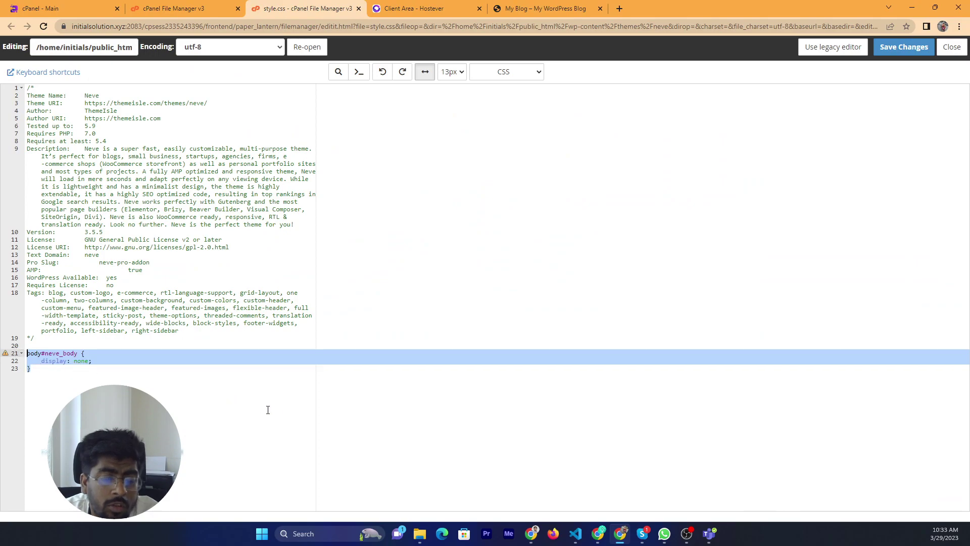
key("BackSpace")
left_click(182, 8)
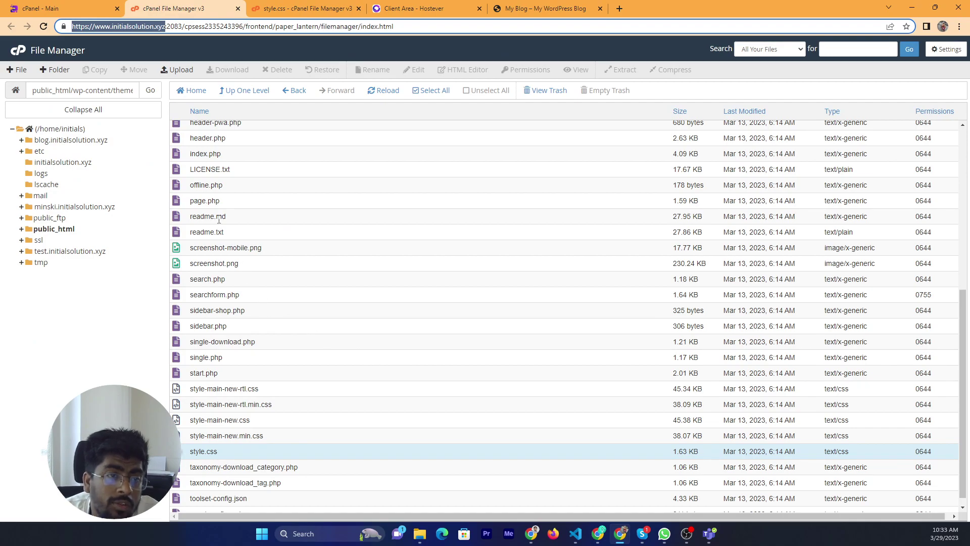
Choose Edit on the Neve theme's header.php in the file list
scroll(219, 219, "up", 2)
right_click(205, 240)
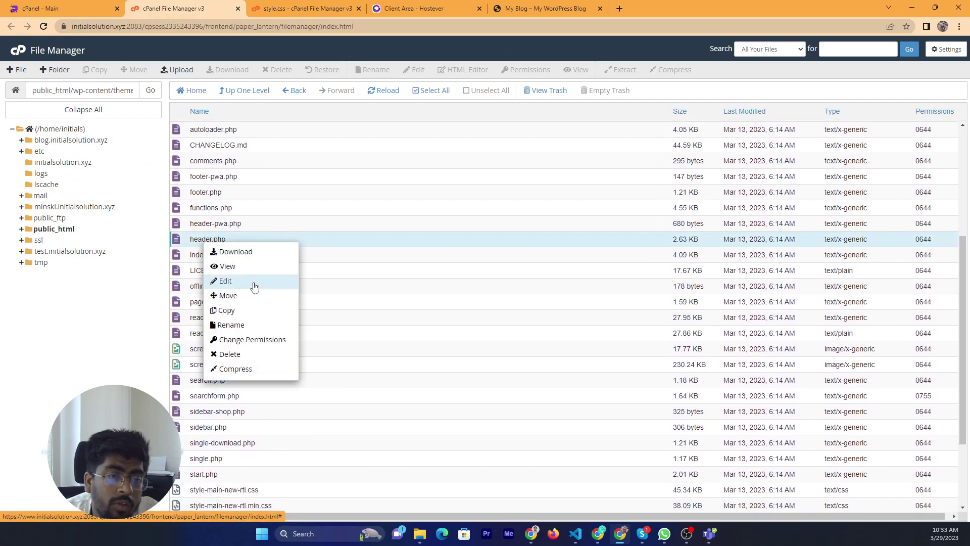
left_click(254, 286)
Confirm opening header.php in the code editor and scroll to its </head>
left_click(576, 354)
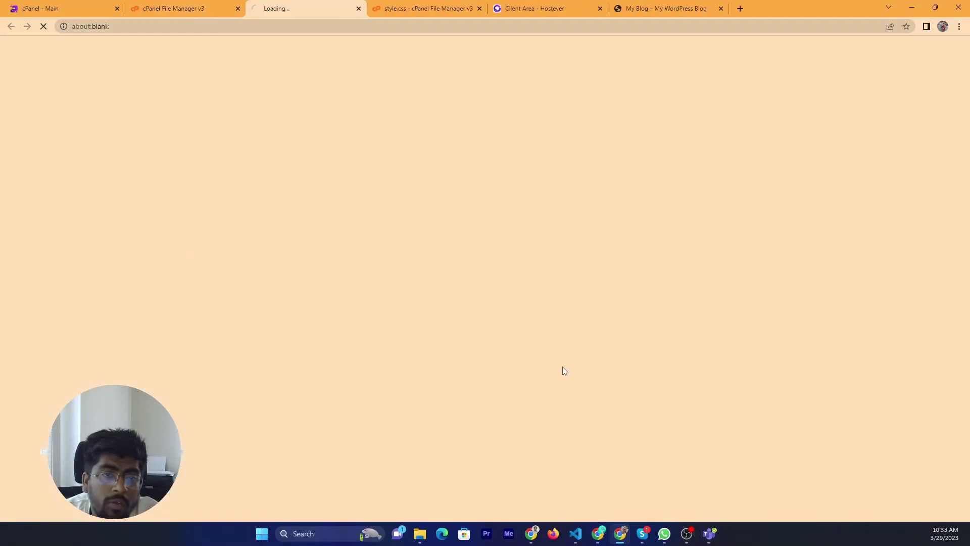
scroll(240, 358, "down", 4)
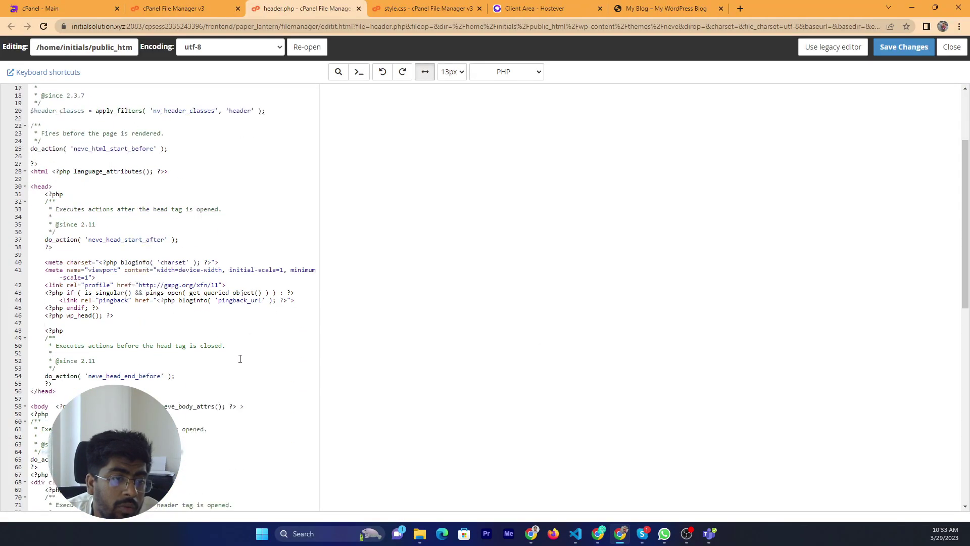
scroll(240, 359, "down", 3)
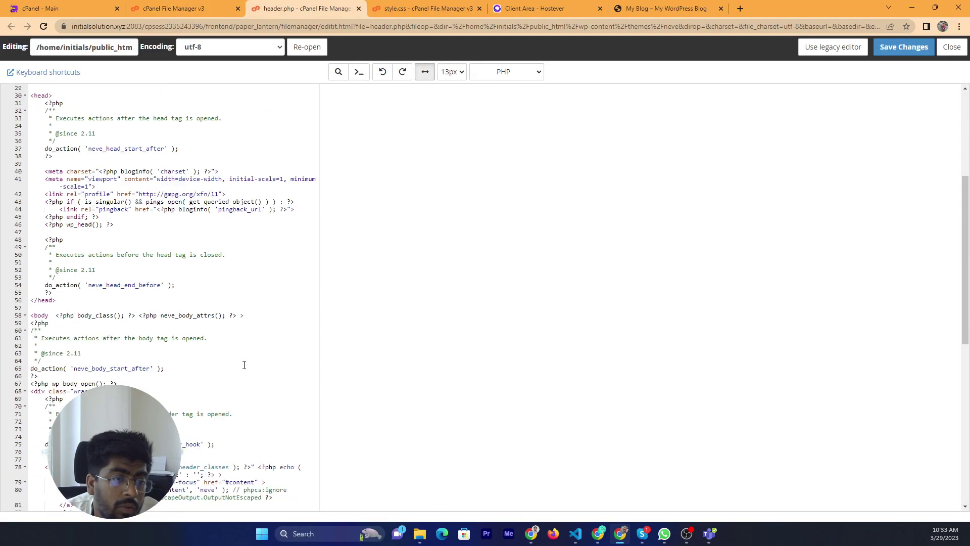
Add a <style> block with body#neve_body { display: none; } after line 55 and save
left_click(178, 375)
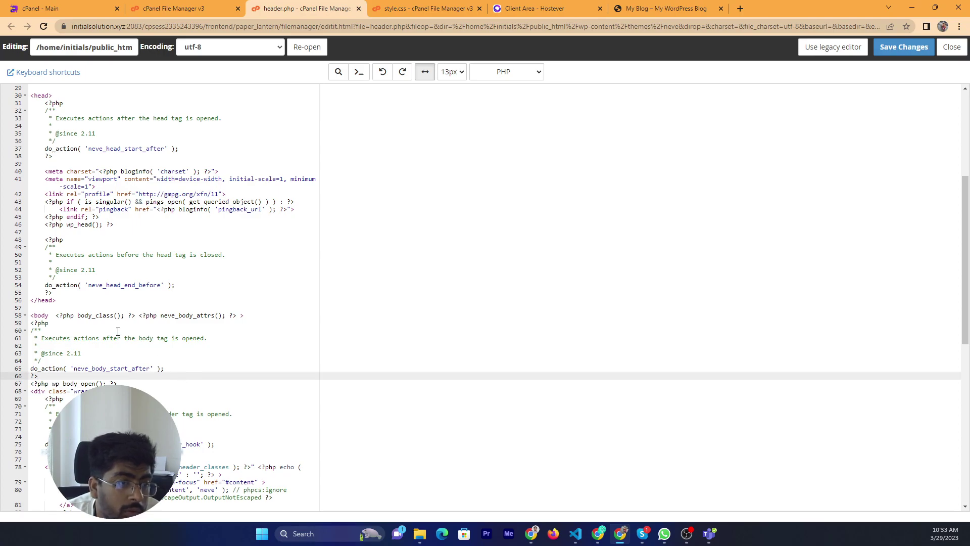
left_click(138, 293)
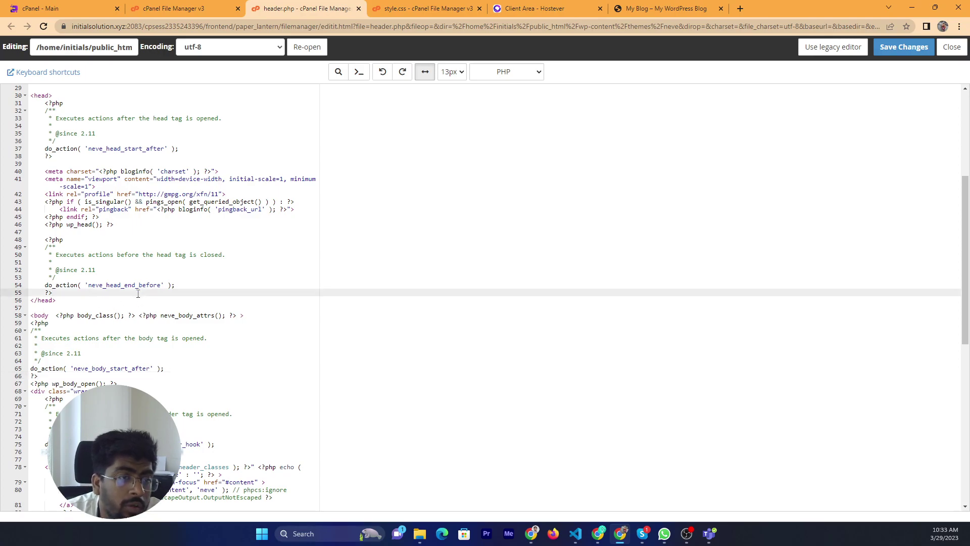
key("Return")
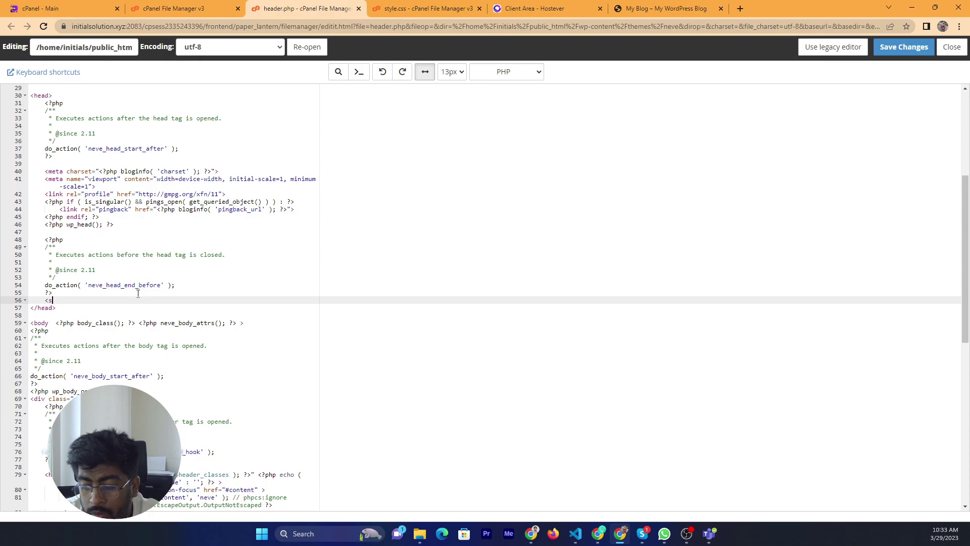
type("<style>")
key("Return")
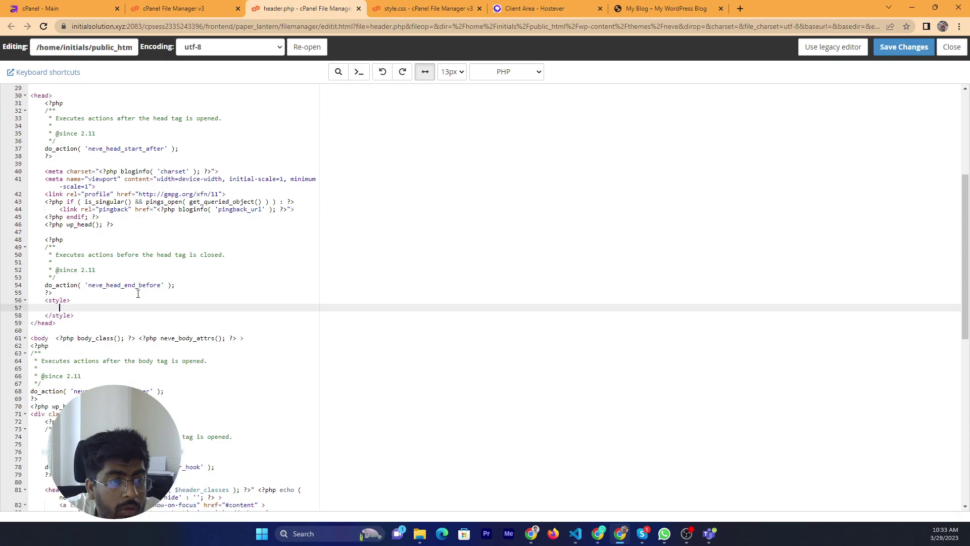
key("ctrl+v")
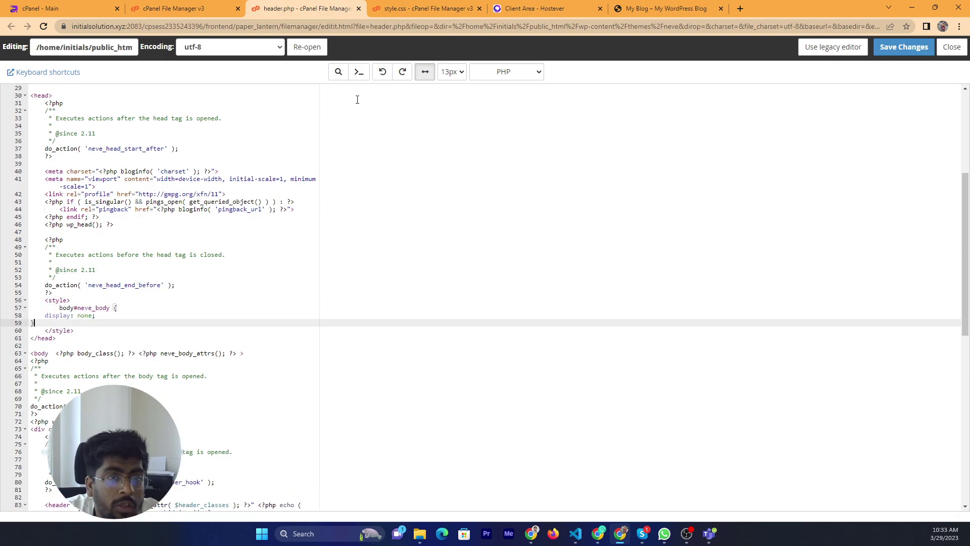
left_click(902, 47)
Reload the blog tab and close DevTools to see the fully blank page
left_click(660, 4)
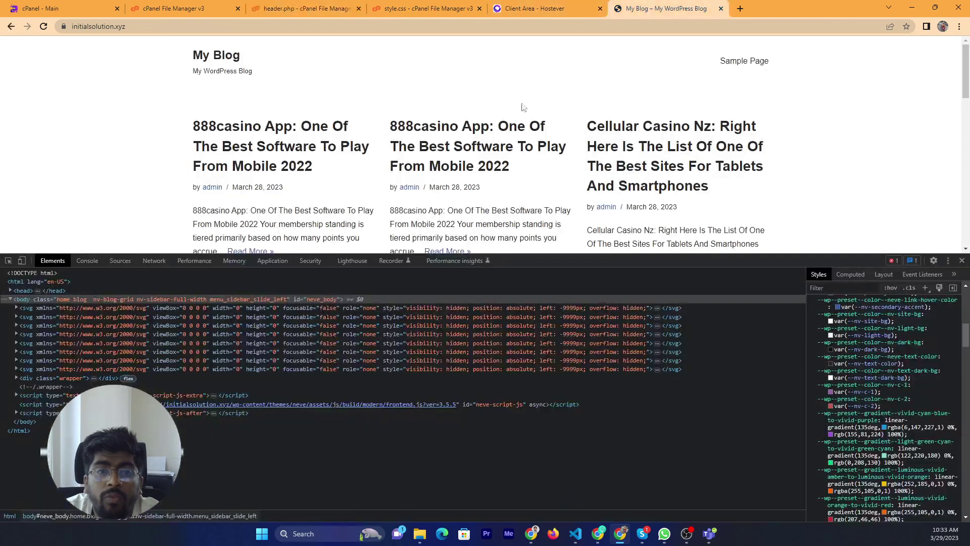
right_click(521, 107)
left_click(520, 124)
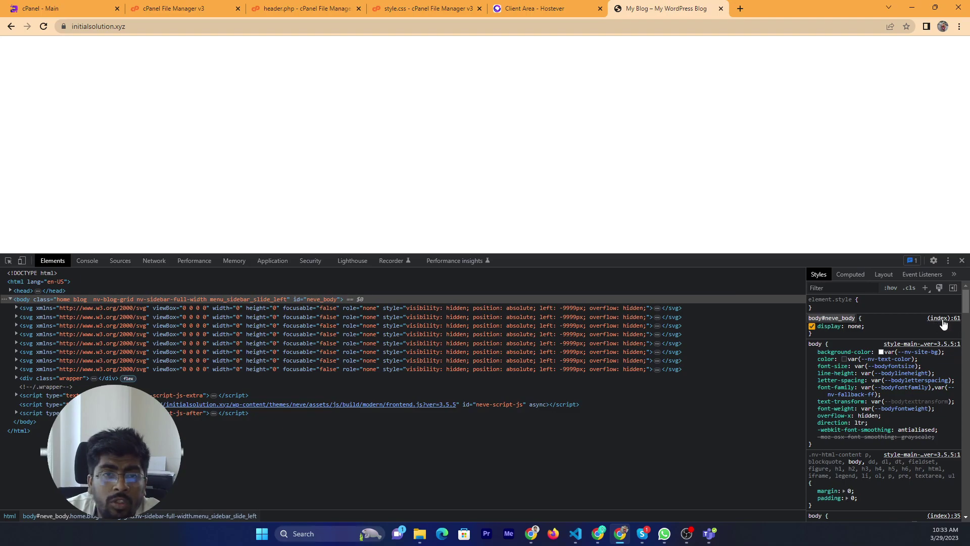
left_click(962, 260)
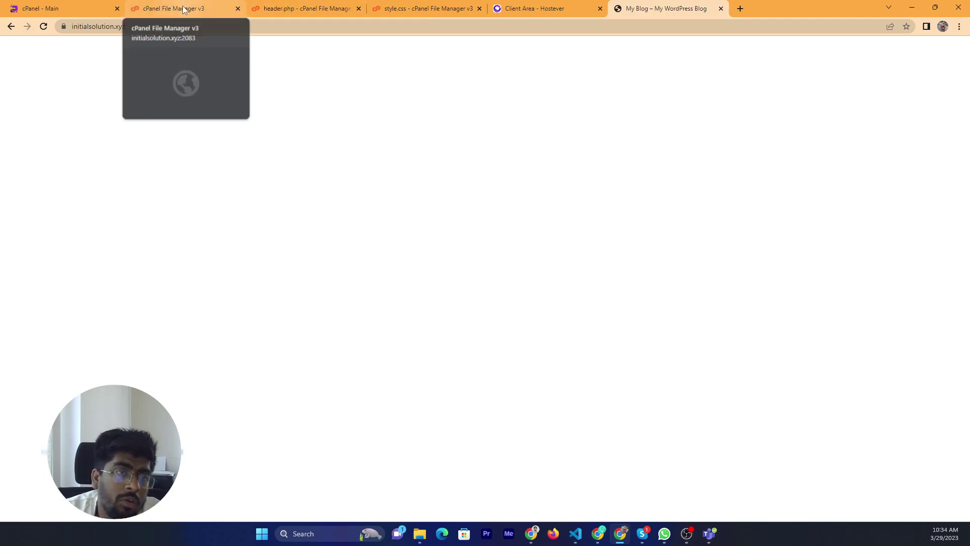
Delete the <style> block on lines 56–60 of header.php and save the file
left_click(318, 6)
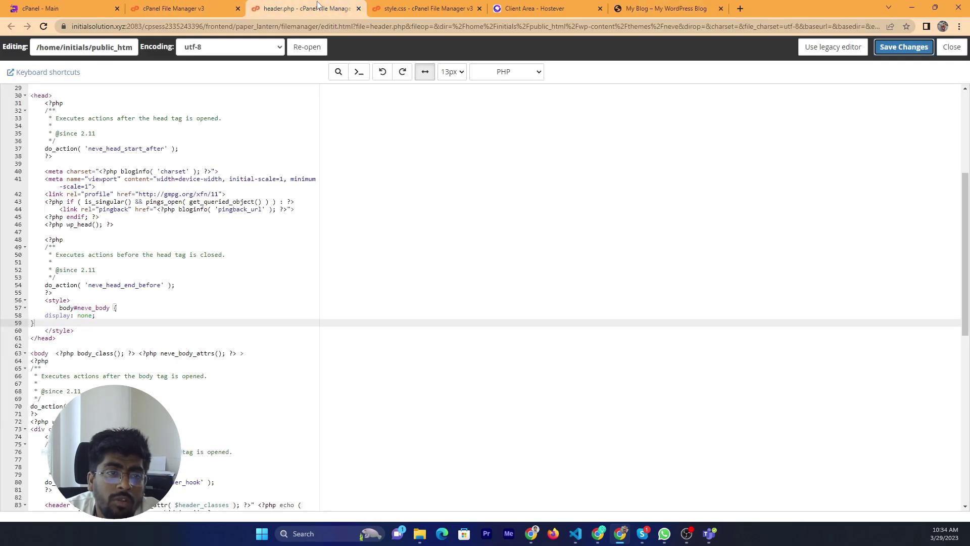
left_click_drag(81, 338, 1, 302)
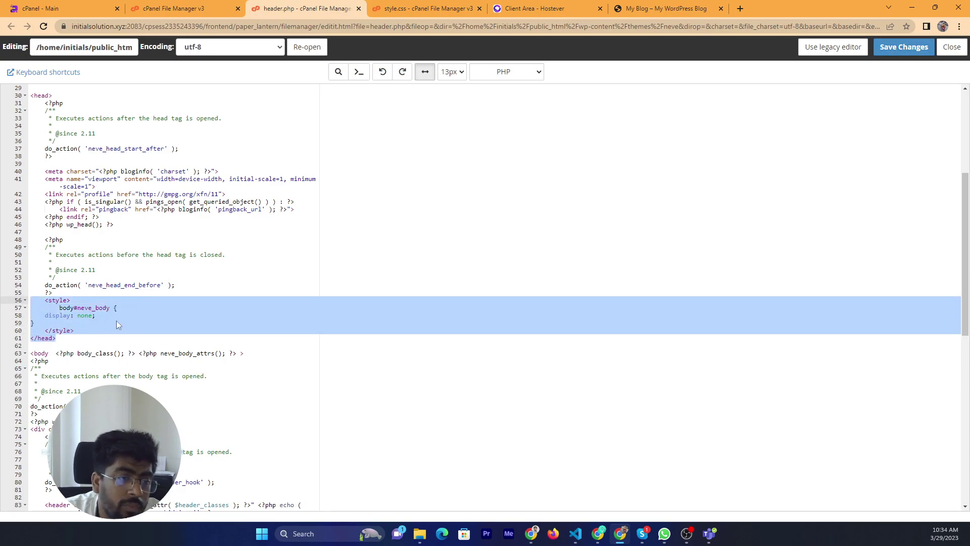
left_click_drag(117, 329, 26, 306)
key("Delete")
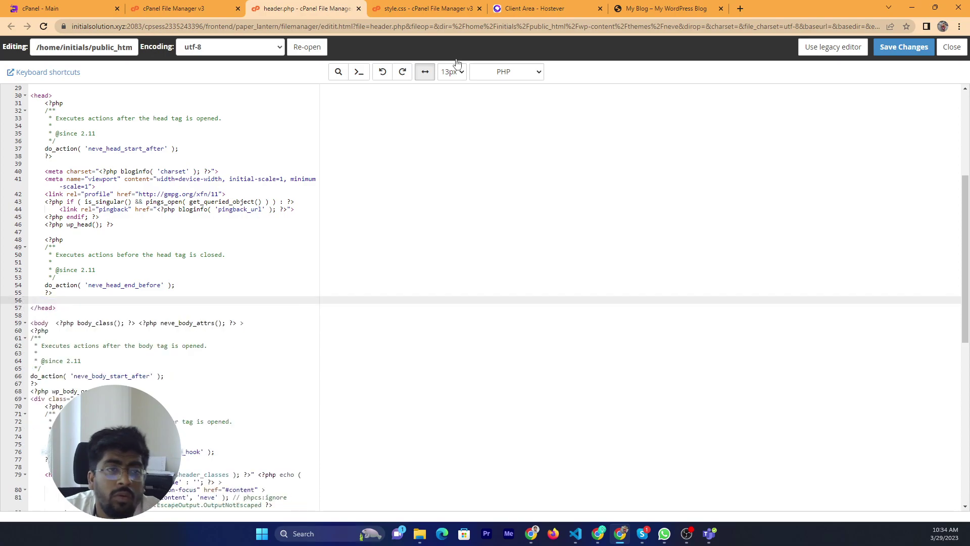
left_click(904, 47)
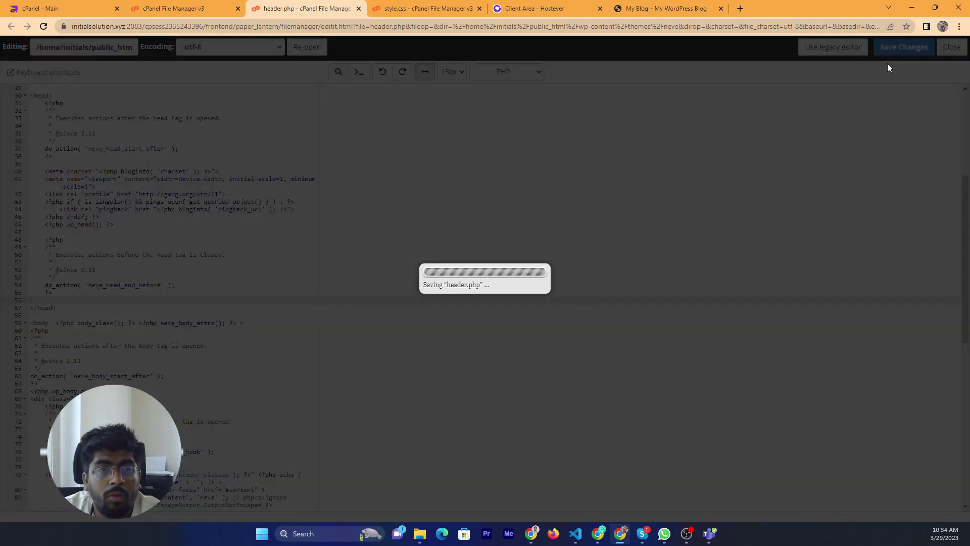